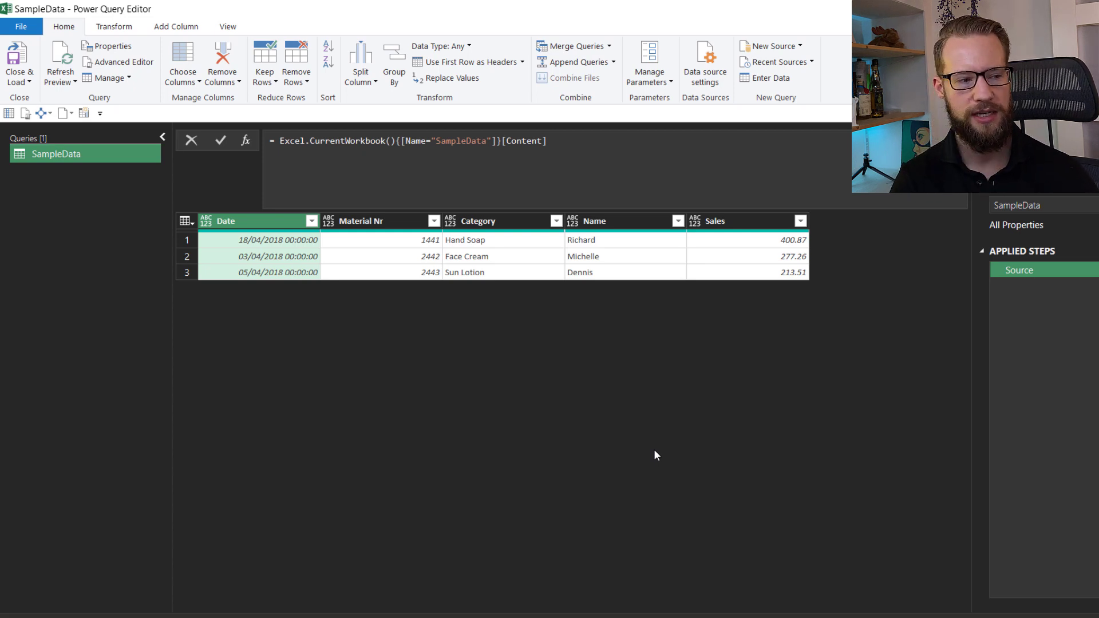
# Step: Rename the Date column to 'Week 15' and change its data type to Date
pyautogui.doubleClick(248, 227)
pyautogui.write('Week')
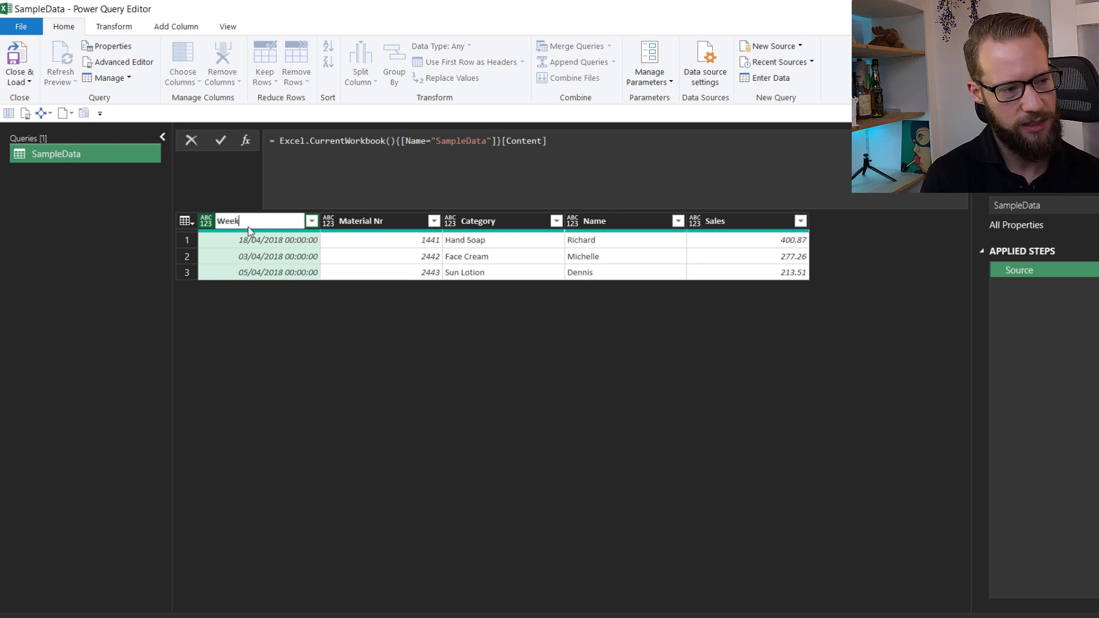
pyautogui.write(' 15')
pyautogui.press('Return')
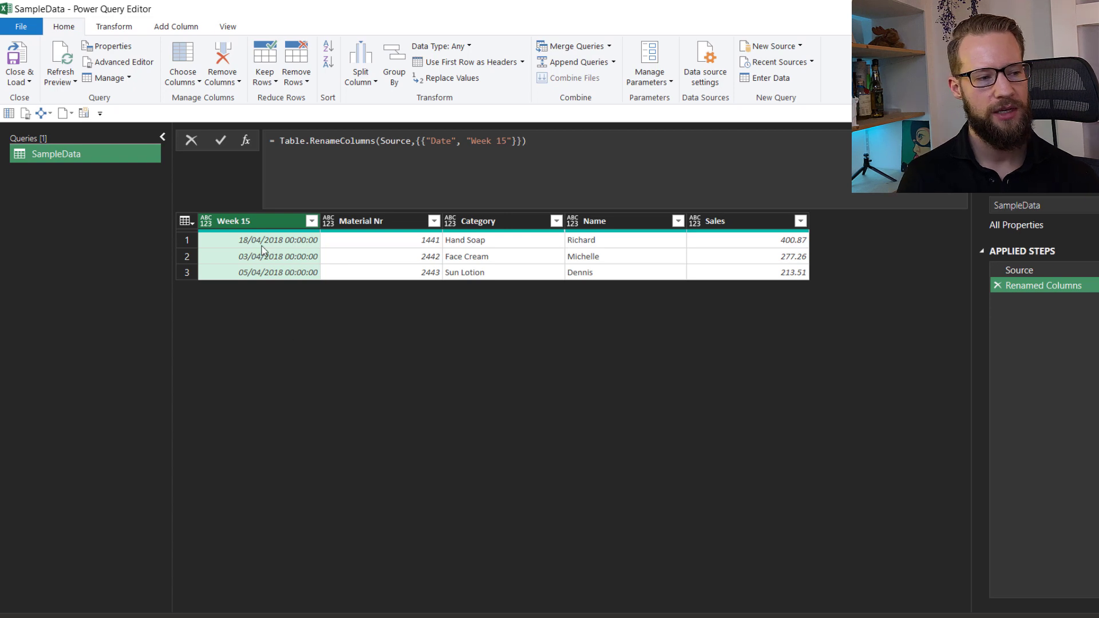
pyautogui.click(213, 219)
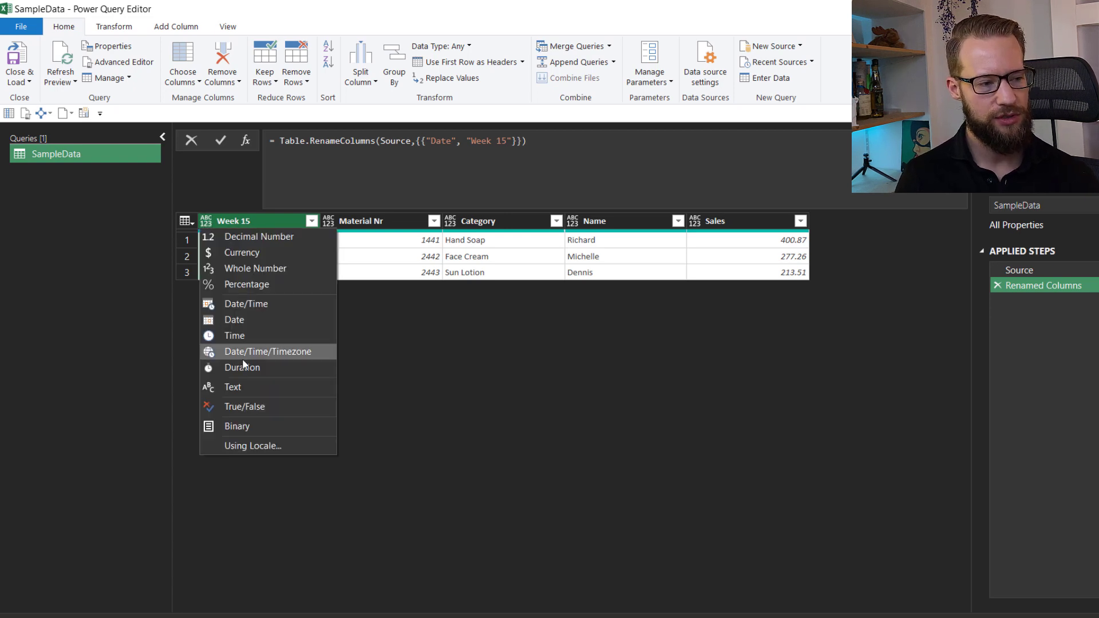
pyautogui.click(260, 325)
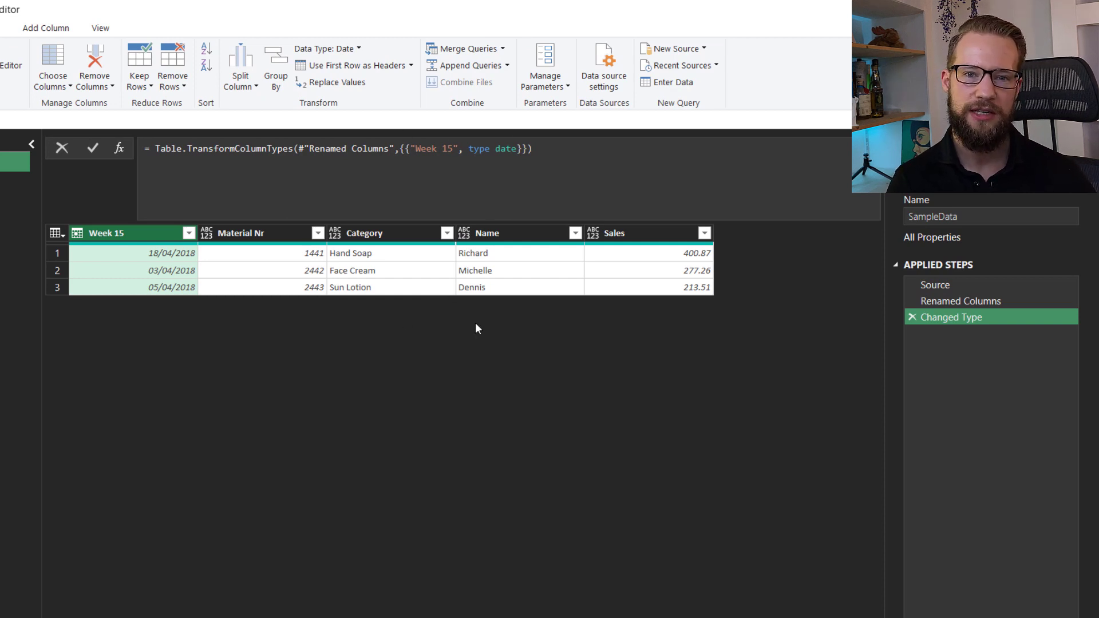
# Step: Change the rename formula from Week 15 to Week 16, then delete the erroring Changed Type step
pyautogui.click(949, 300)
pyautogui.doubleClick(388, 149)
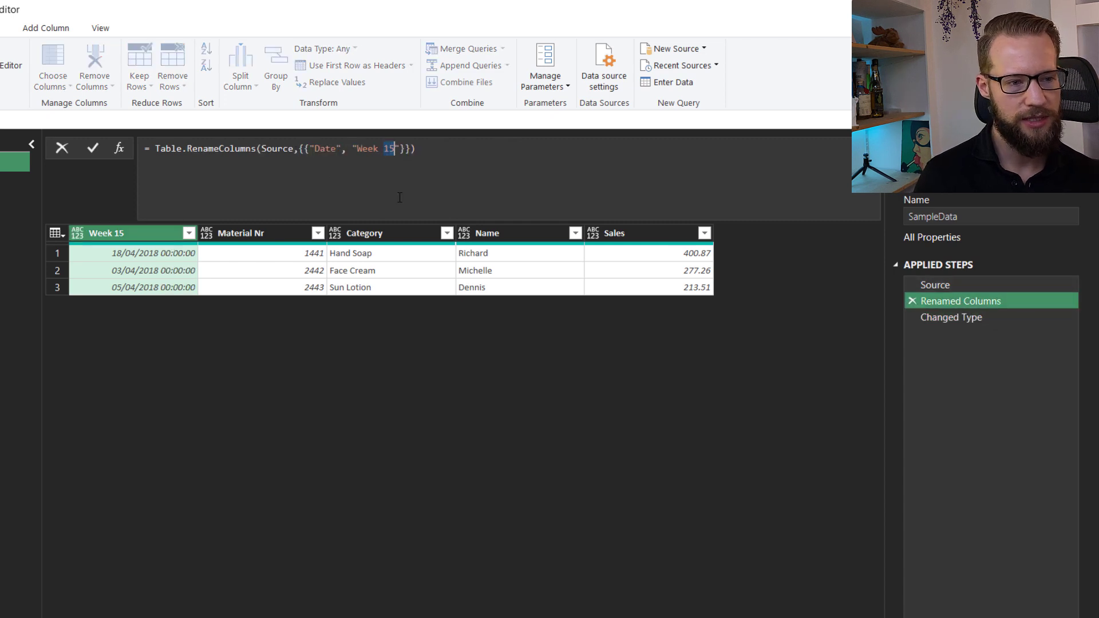
pyautogui.write('16')
pyautogui.press('Return')
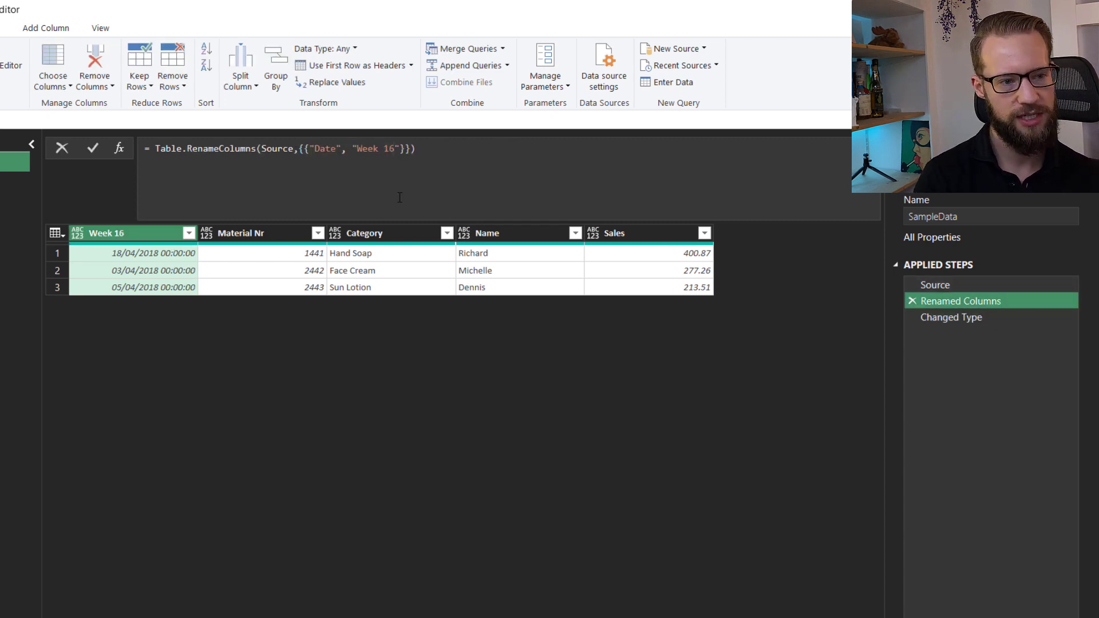
pyautogui.click(1009, 317)
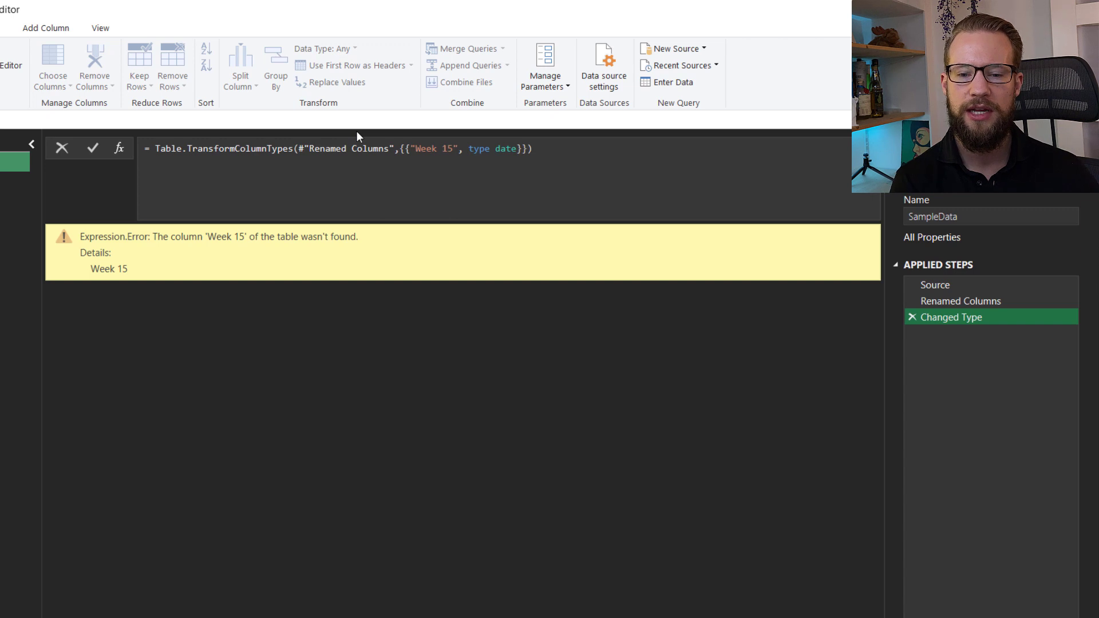
pyautogui.click(910, 317)
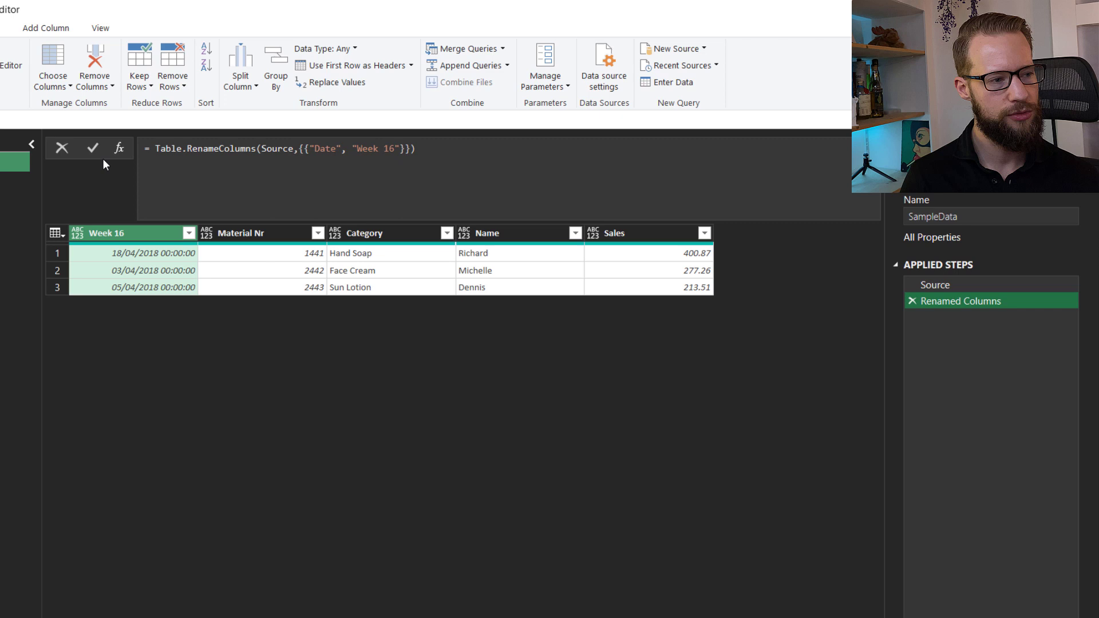
# Step: Add custom steps after Renamed Columns, then delete the extra Custom2 and Custom1 steps
pyautogui.doubleClick(120, 149)
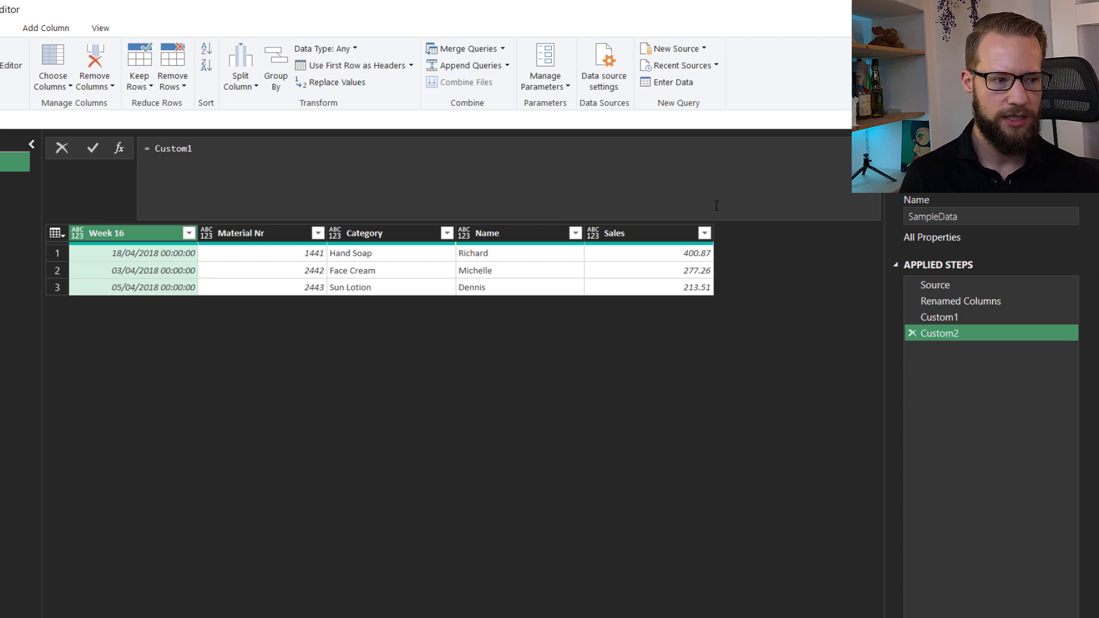
pyautogui.click(913, 332)
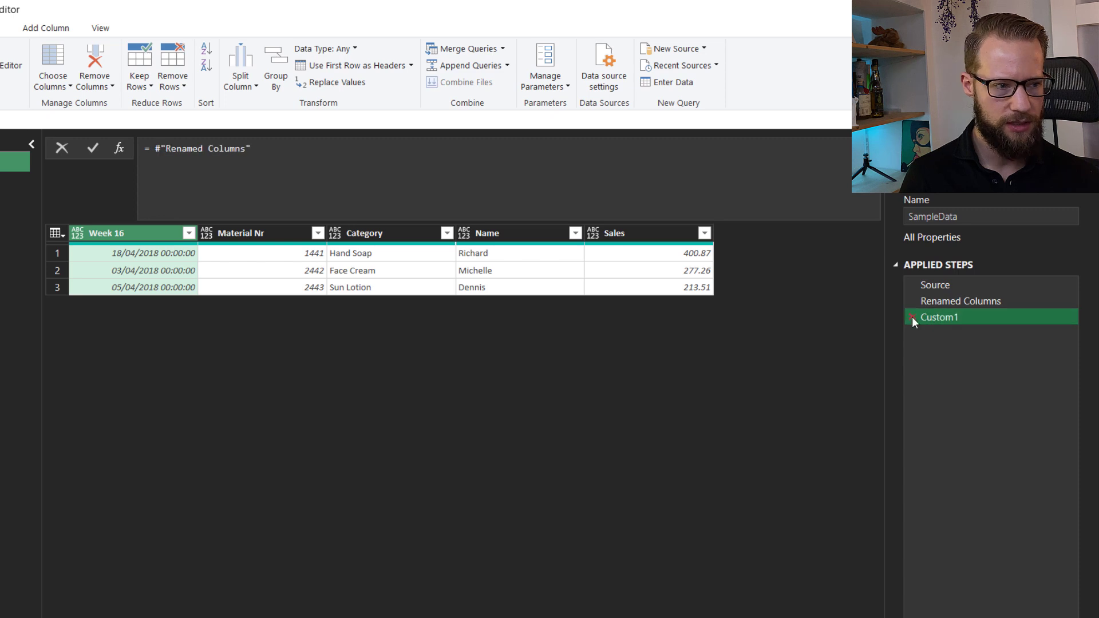
pyautogui.click(911, 319)
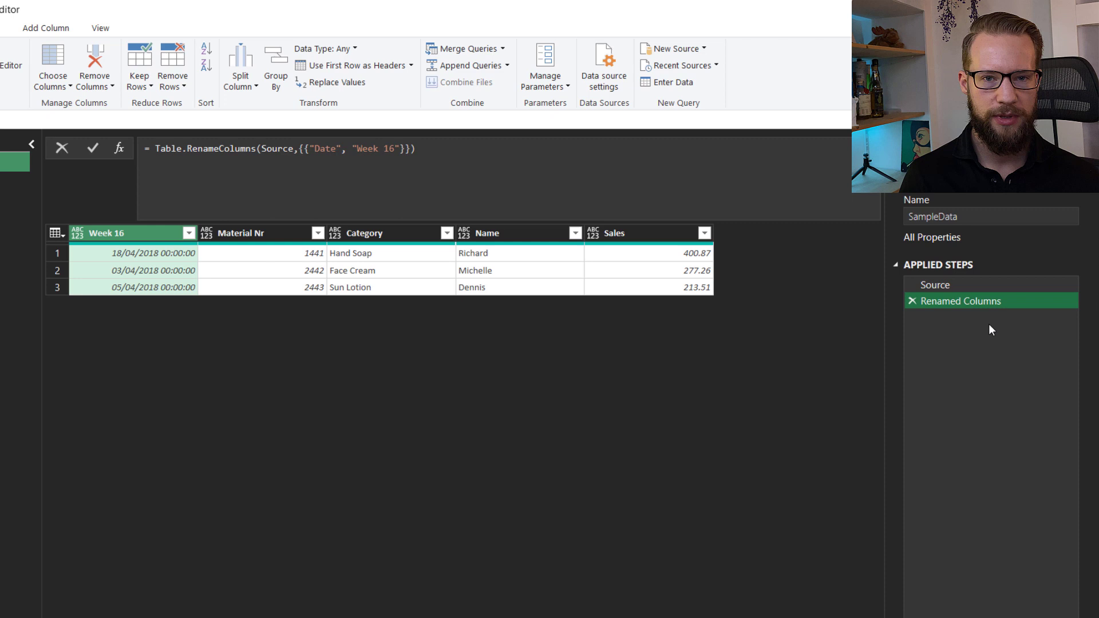
# Step: Add a new Custom1 step with the formula = Table.ColumnNames( #"Renamed Columns" )
pyautogui.click(116, 147)
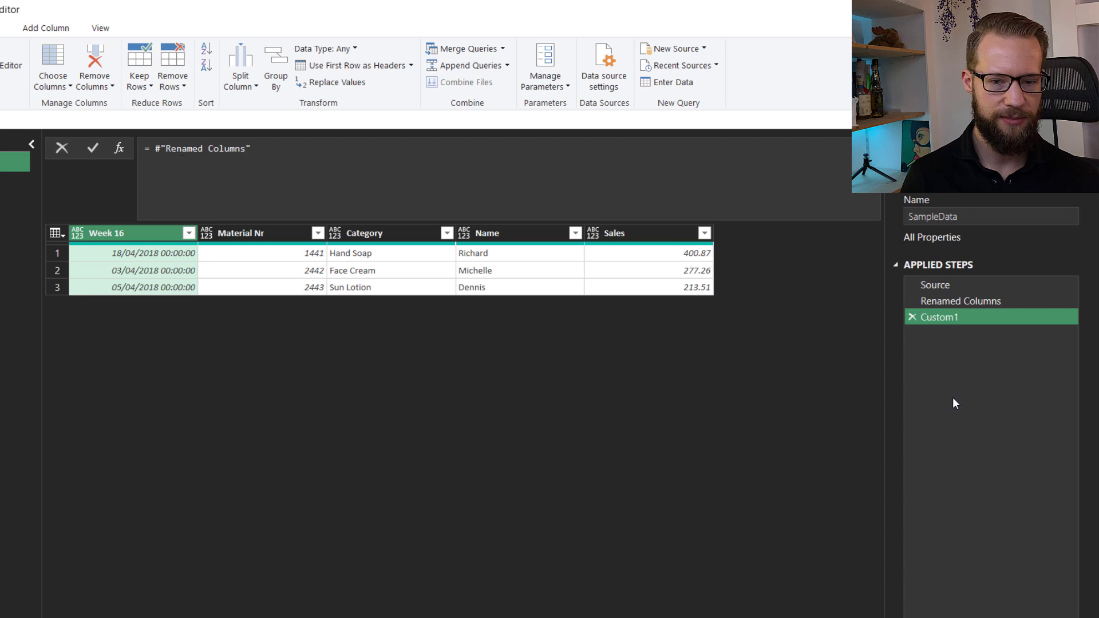
pyautogui.moveTo(960, 301)
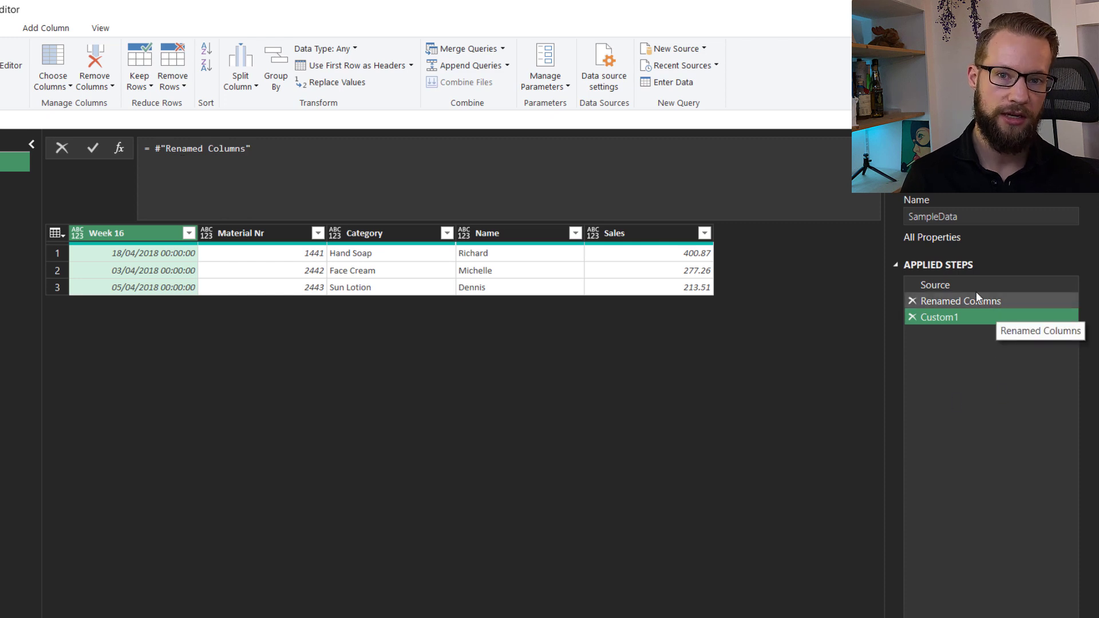
pyautogui.click(147, 148)
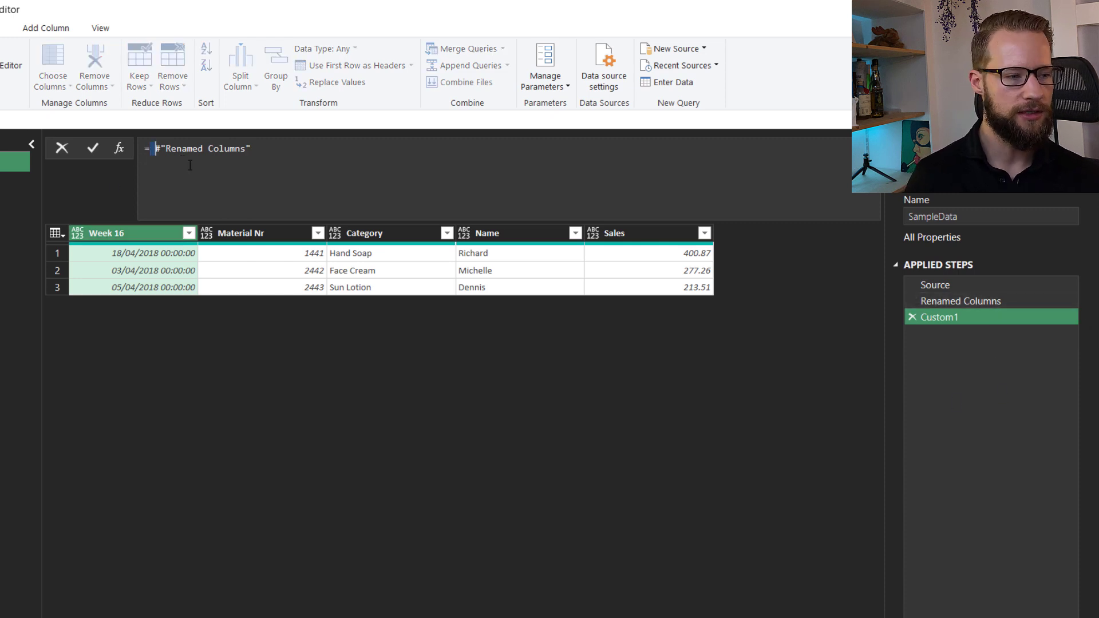
pyautogui.write('Table.Fr')
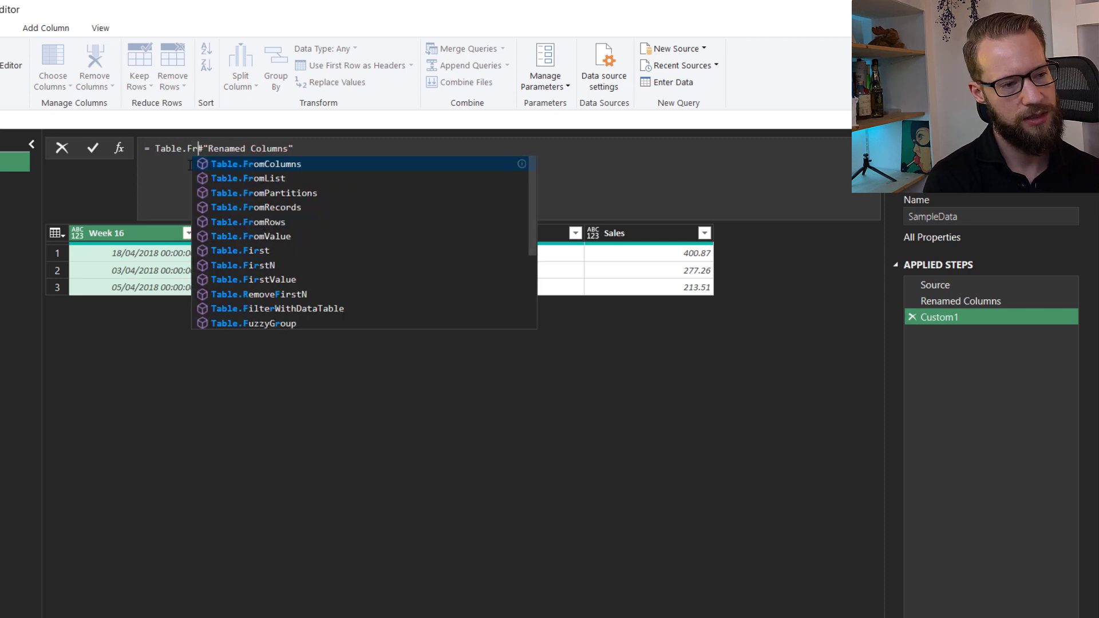
pyautogui.press('BackSpace')
pyautogui.write('ColumnN')
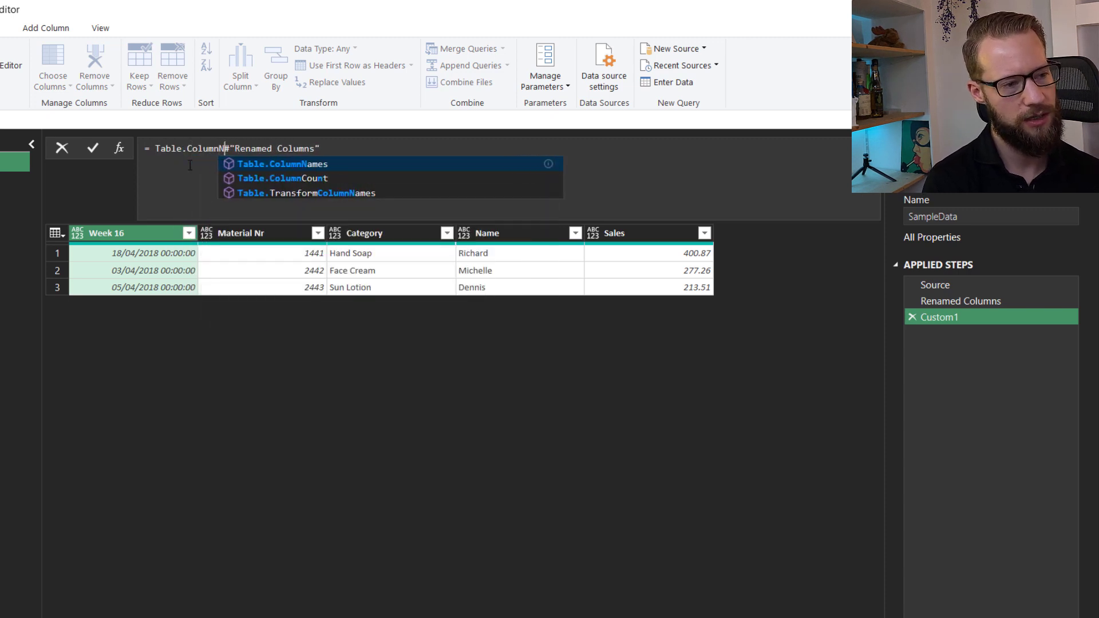
pyautogui.press('Tab')
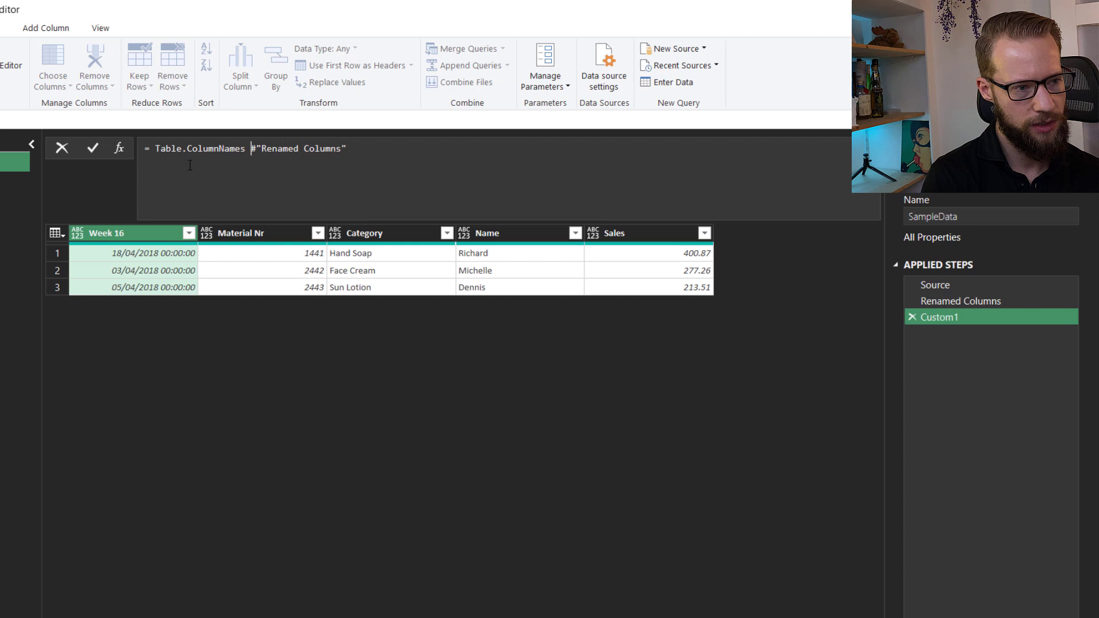
pyautogui.press('Left')
pyautogui.write('(')
pyautogui.press('End')
pyautogui.write(')')
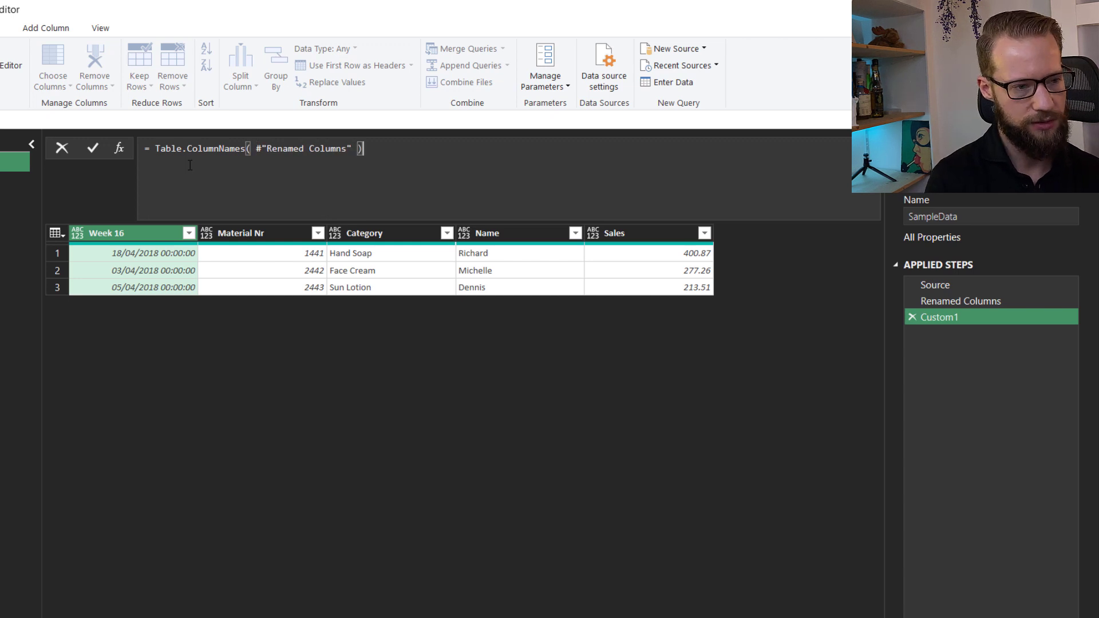
# Step: Apply the column-name list, then append {0} so Custom1 returns just 'Week 16'
pyautogui.click(91, 149)
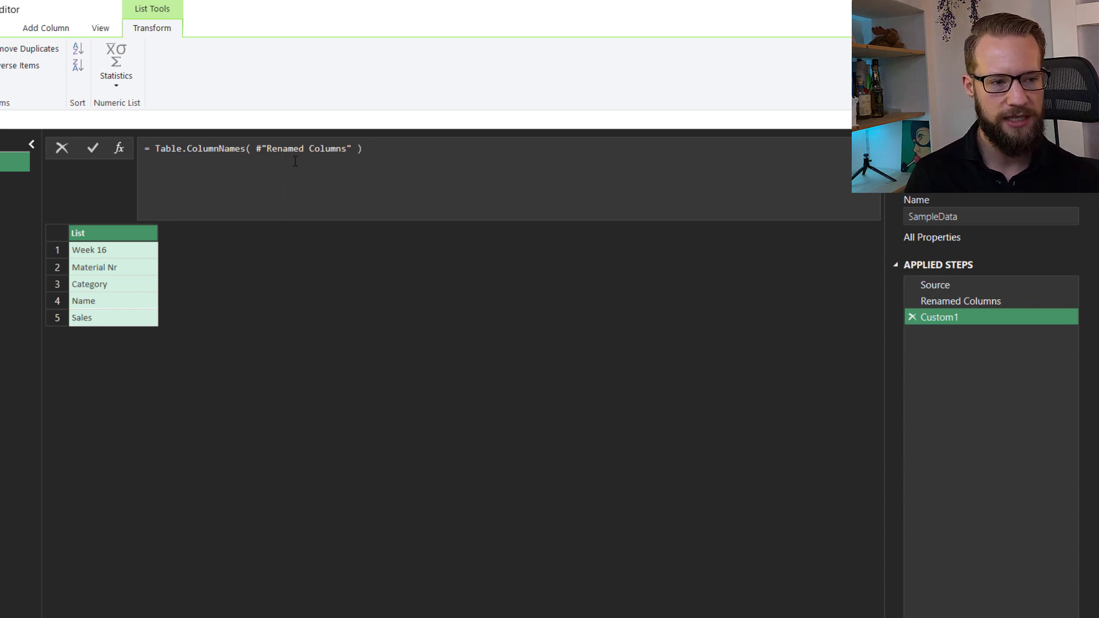
pyautogui.click(446, 161)
pyautogui.write('{')
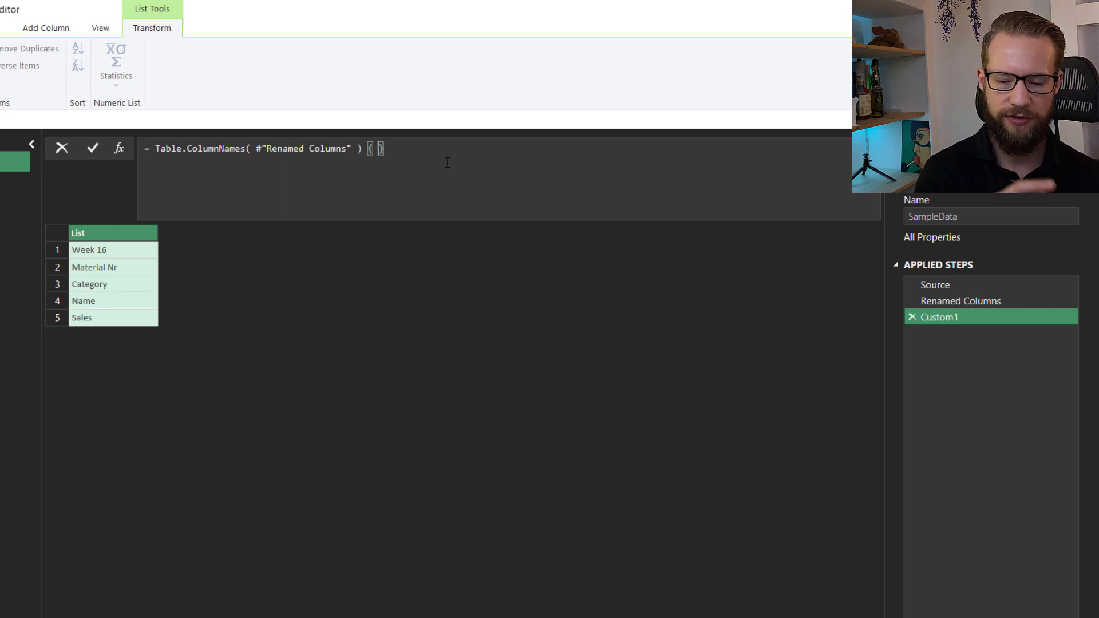
pyautogui.write(' 0')
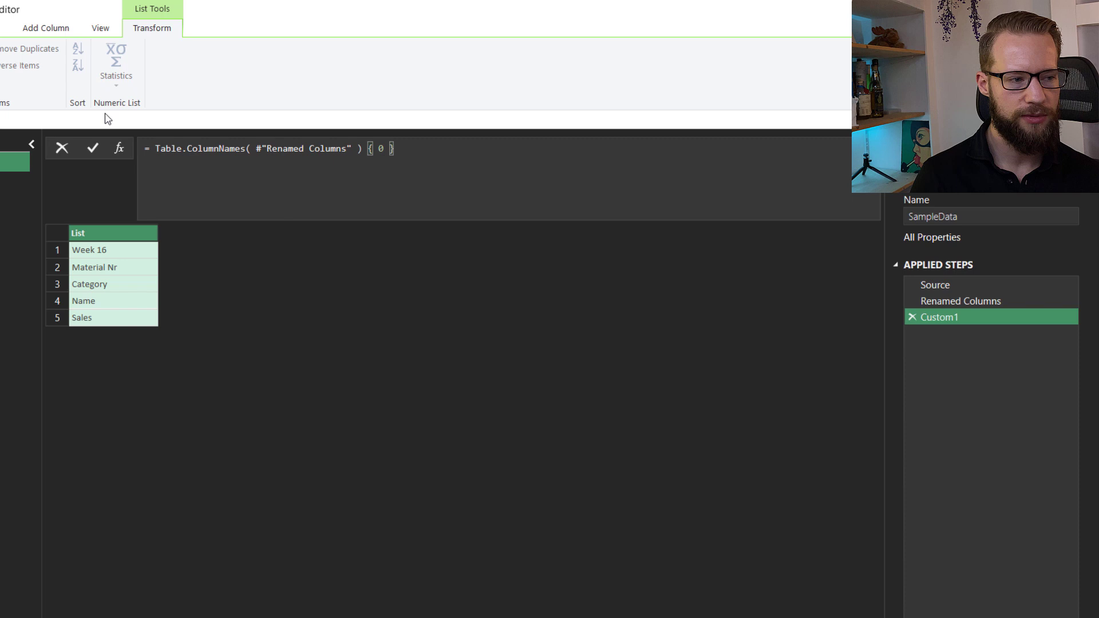
pyautogui.click(98, 148)
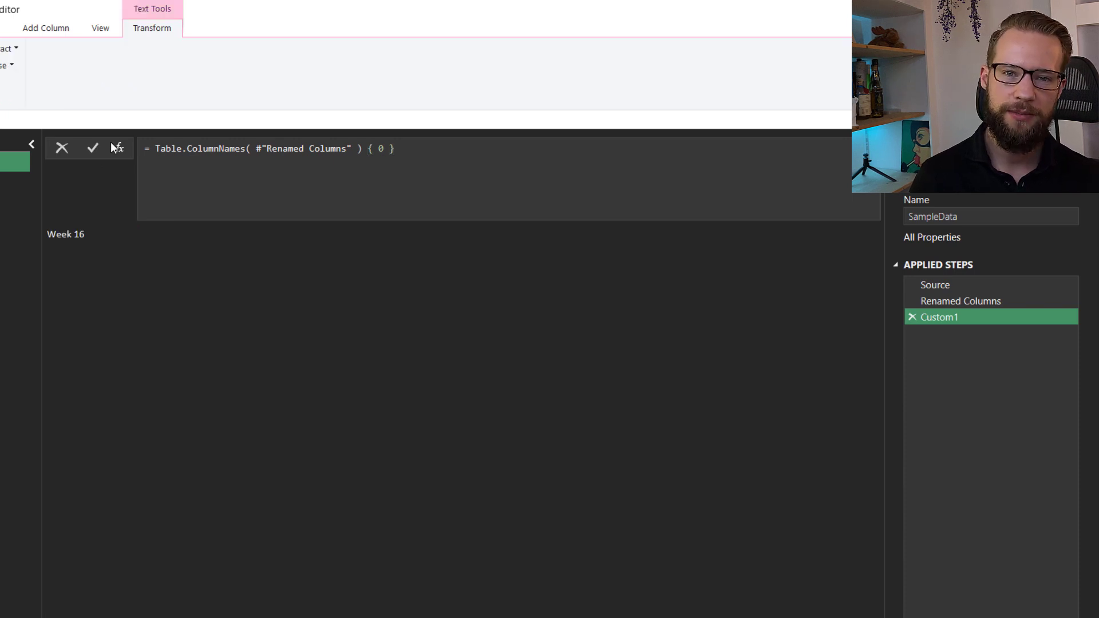
# Step: Change the Renamed Columns formula from 'Week 16' to 'Week 17'
pyautogui.click(948, 300)
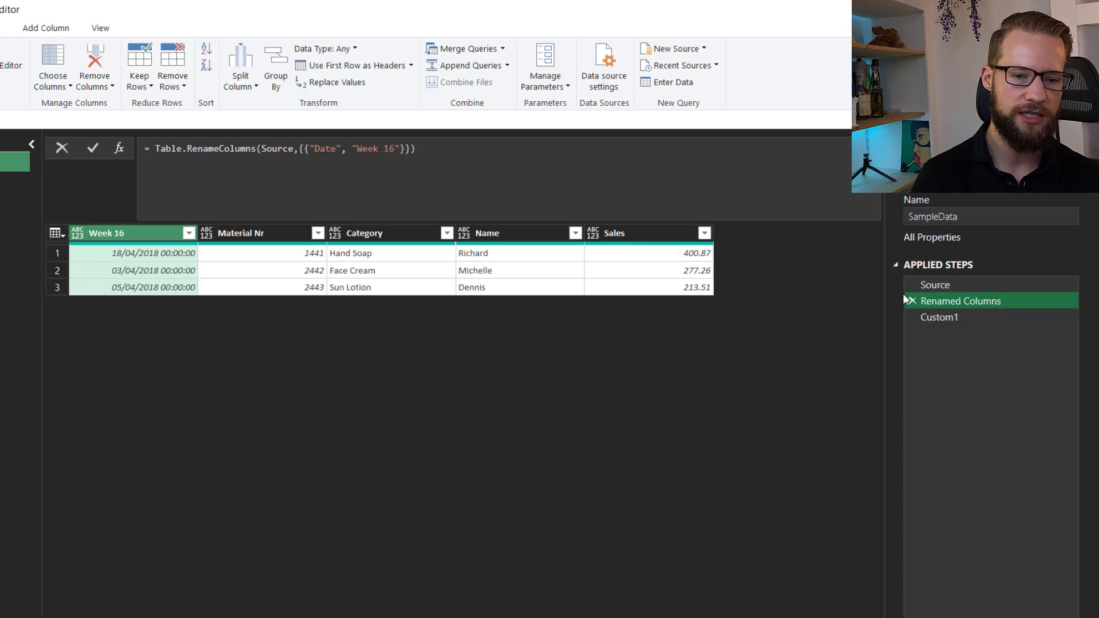
pyautogui.click(408, 167)
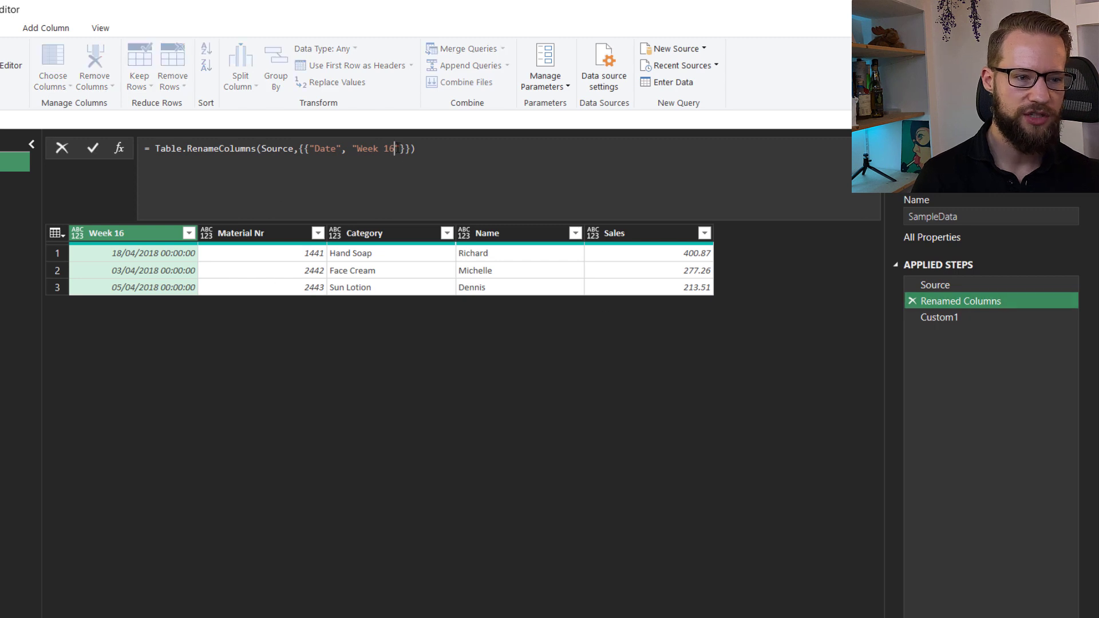
pyautogui.write('17')
pyautogui.press('Return')
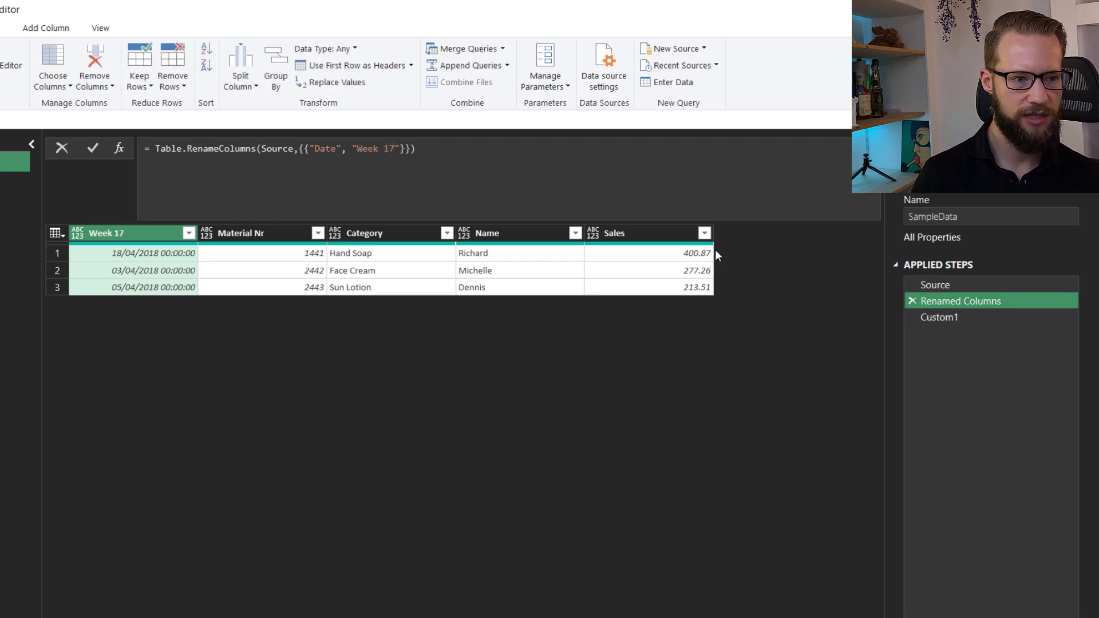
# Step: Confirm Custom1 now returns 'Week 17' and select its entire formula text
pyautogui.click(952, 319)
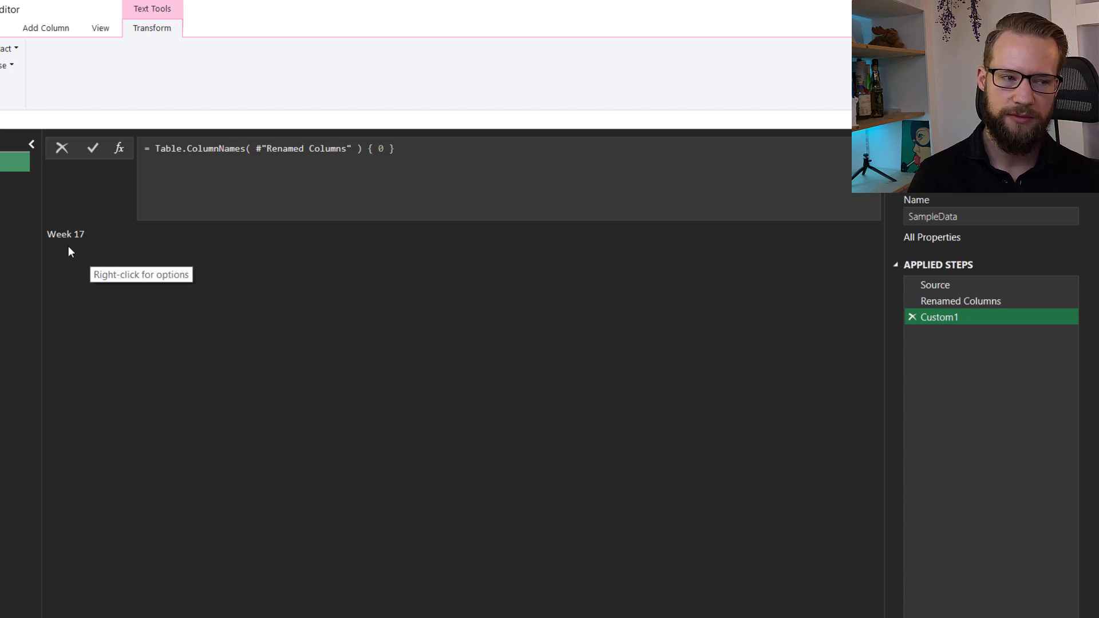
pyautogui.click(443, 147)
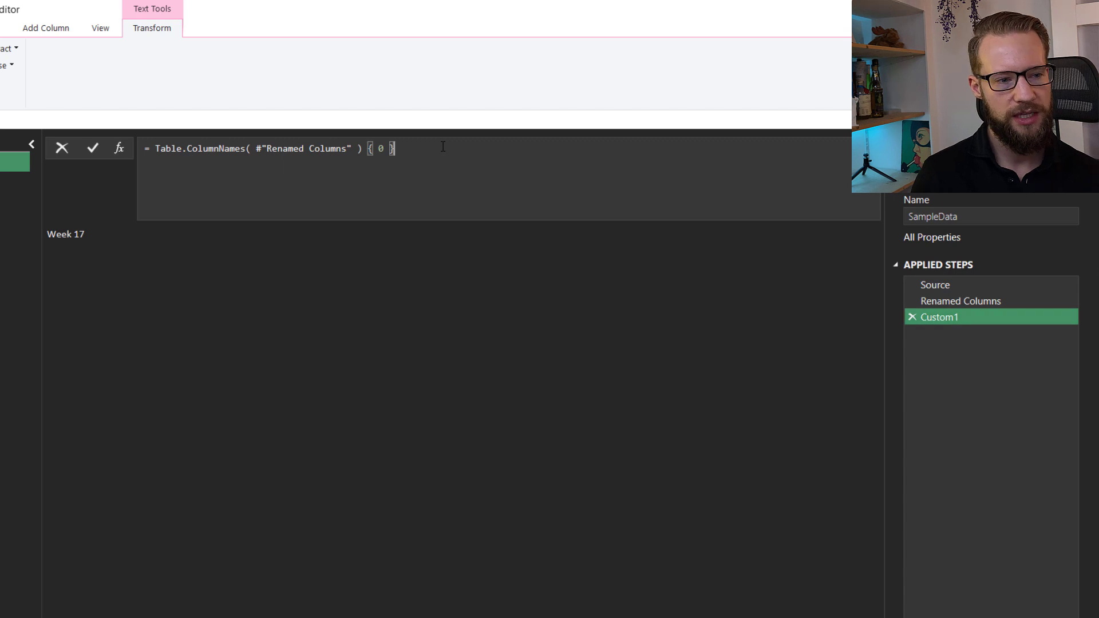
pyautogui.hotkey('shift', 'Home')
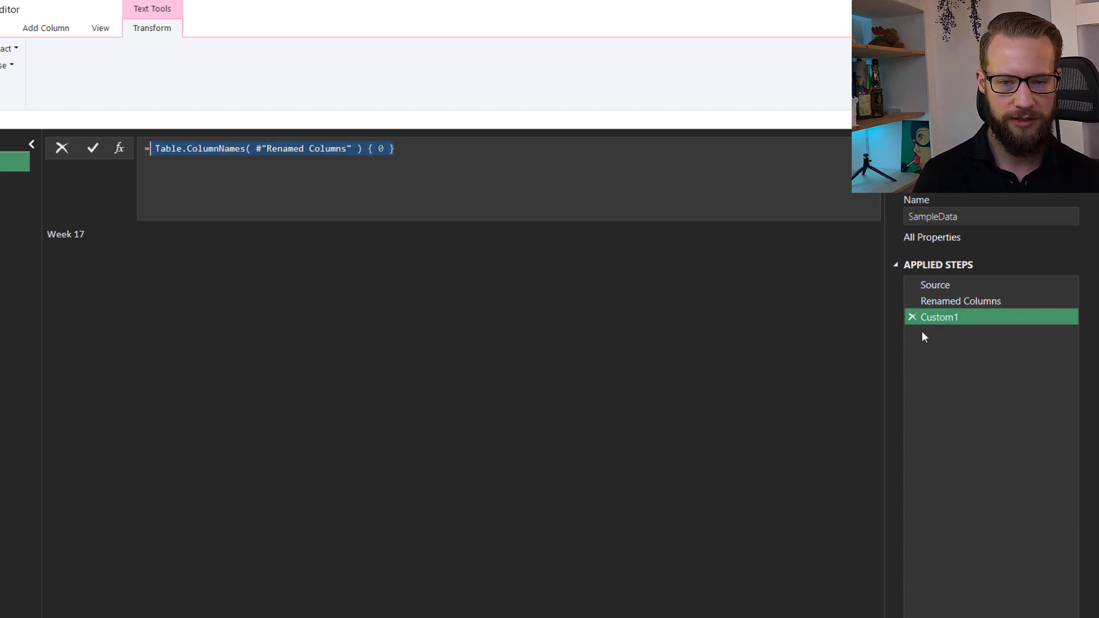
# Step: Delete the Custom1 step and convert the Week 17 column to Date type
pyautogui.click(913, 315)
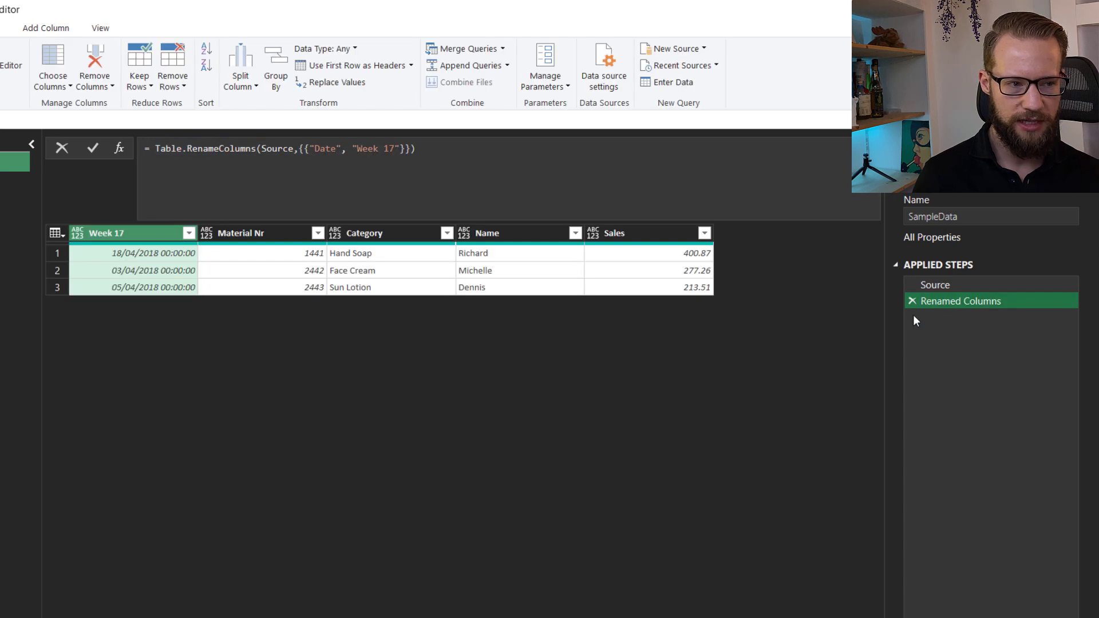
pyautogui.click(79, 234)
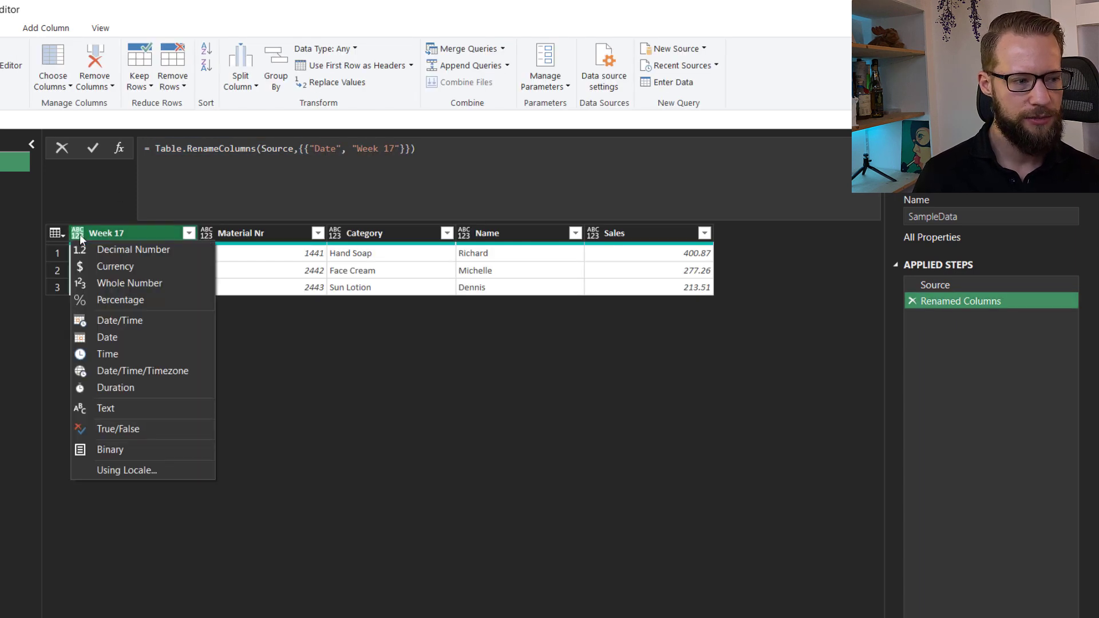
pyautogui.click(117, 341)
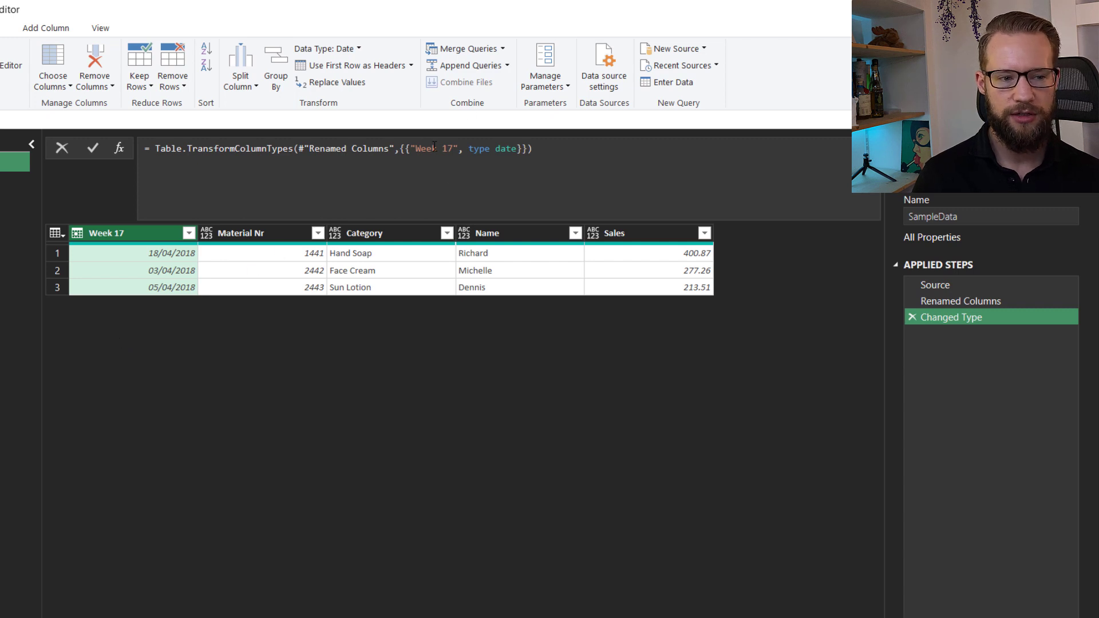
# Step: Replace the hardcoded 'Week 17' in Changed Type with Table.ColumnNames(#"Renamed Columns"){0}
pyautogui.click(456, 148)
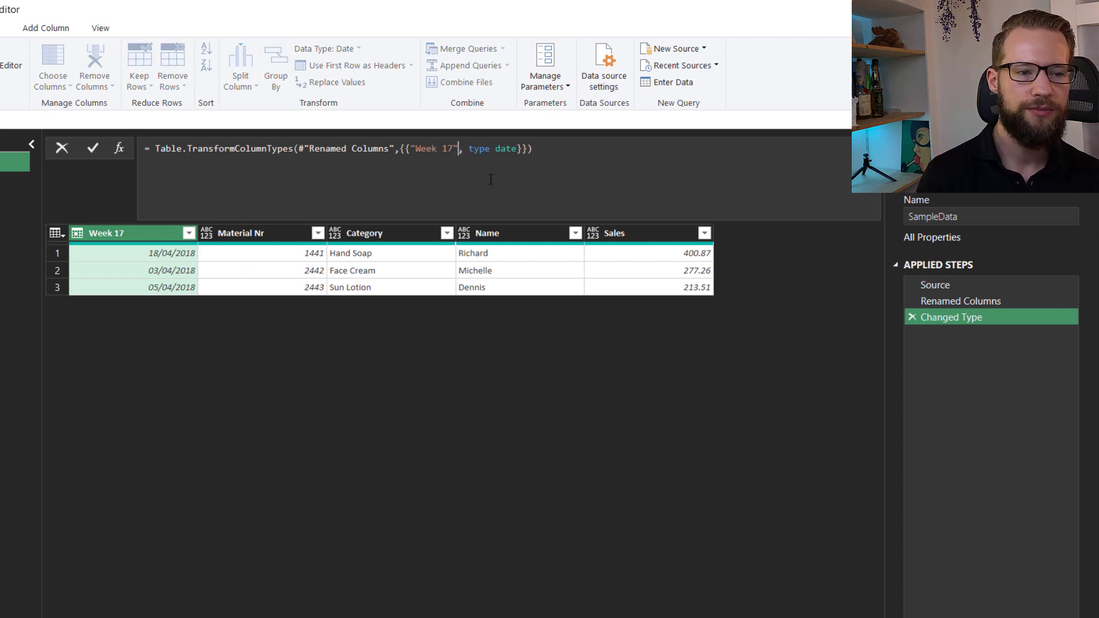
pyautogui.hotkey('shift', 'Left')
pyautogui.hotkey('shift', 'Left')
pyautogui.hotkey('shift', 'Left')
pyautogui.hotkey('shift', 'Left')
pyautogui.hotkey('shift', 'Left')
pyautogui.hotkey('shift', 'Left')
pyautogui.hotkey('shift', 'Left')
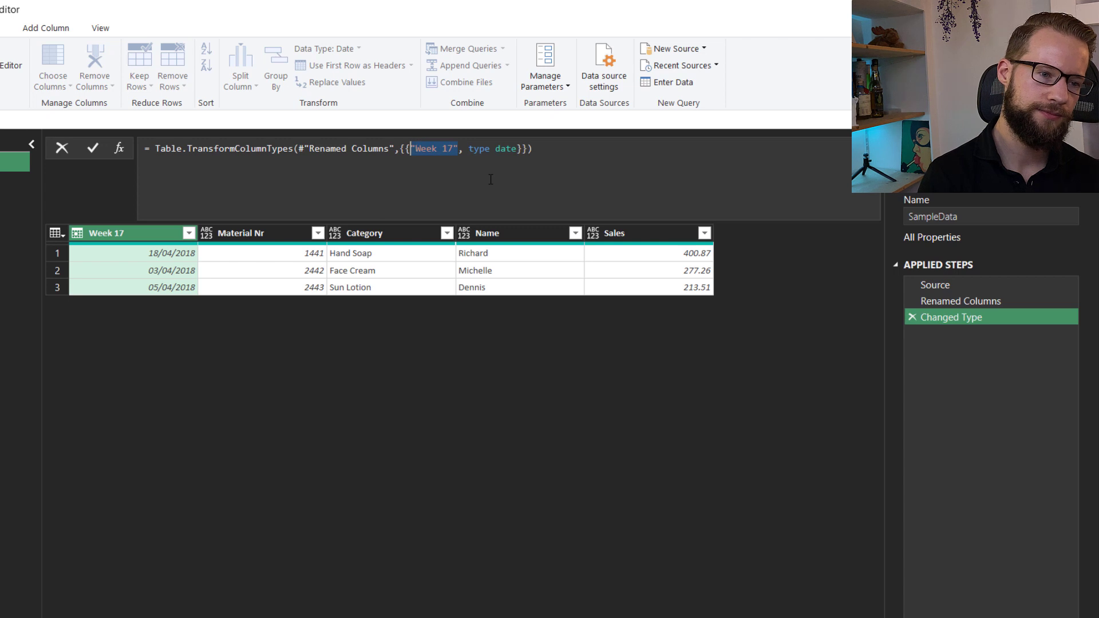
pyautogui.press('BackSpace')
pyautogui.write('Table.ColumnNames( #"Renamed Columns" ){0}')
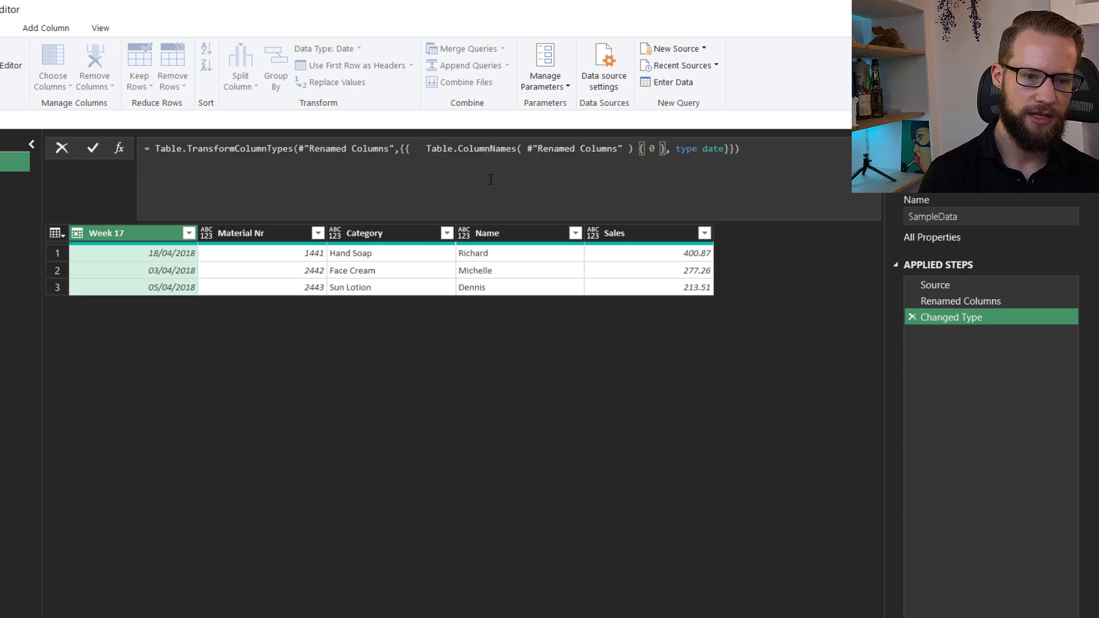
pyautogui.click(92, 152)
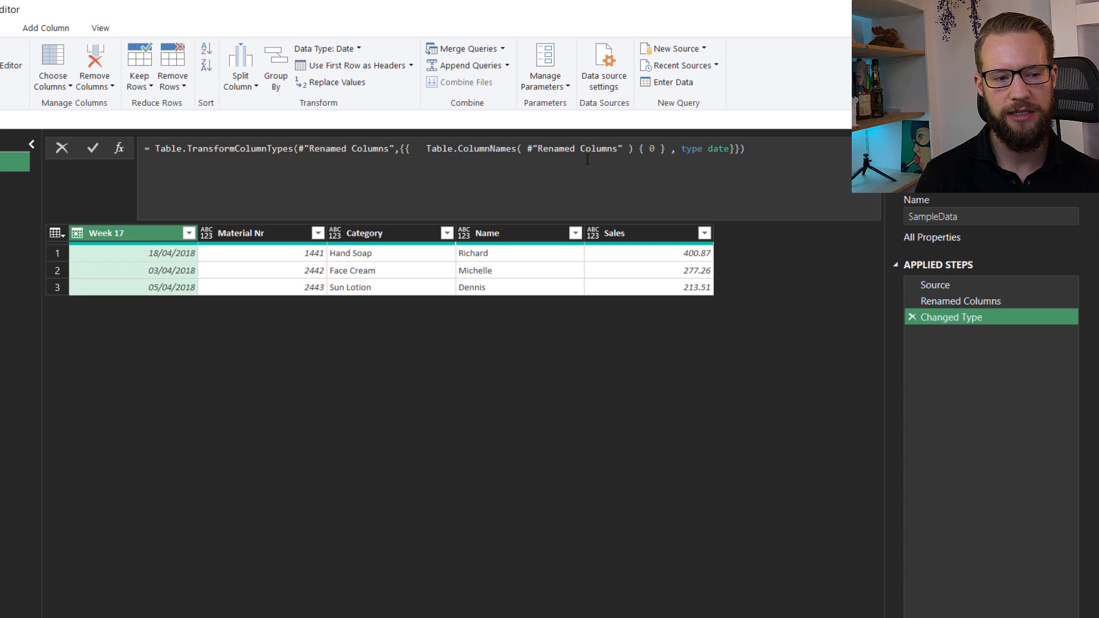
# Step: Change the rename formula to 'Week 20' and verify Changed Type still shows dates
pyautogui.click(989, 295)
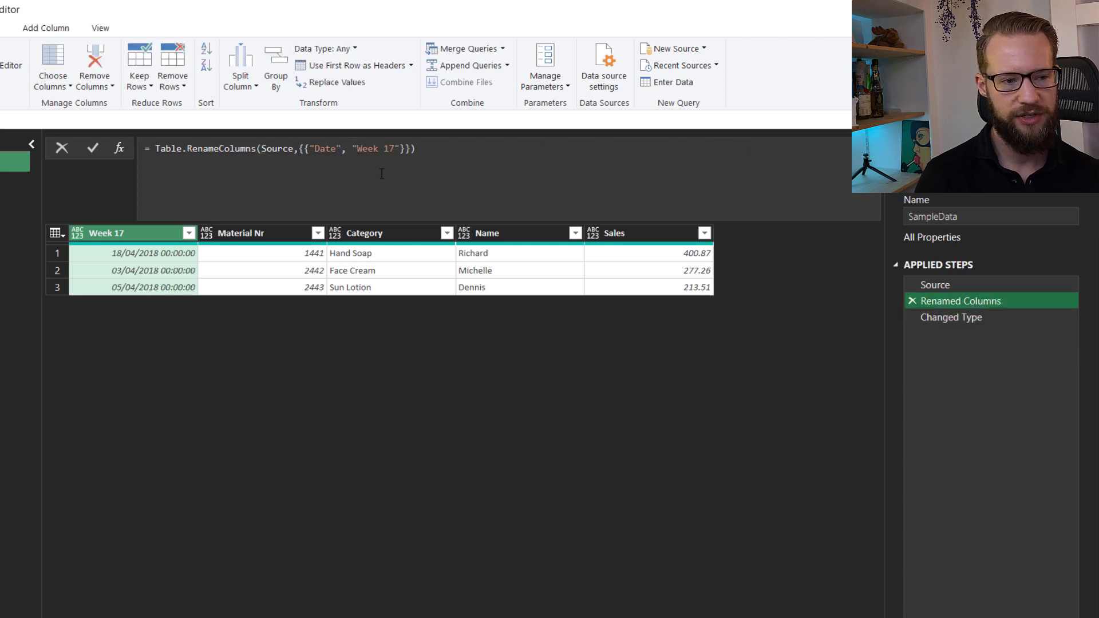
pyautogui.doubleClick(392, 150)
pyautogui.write('20')
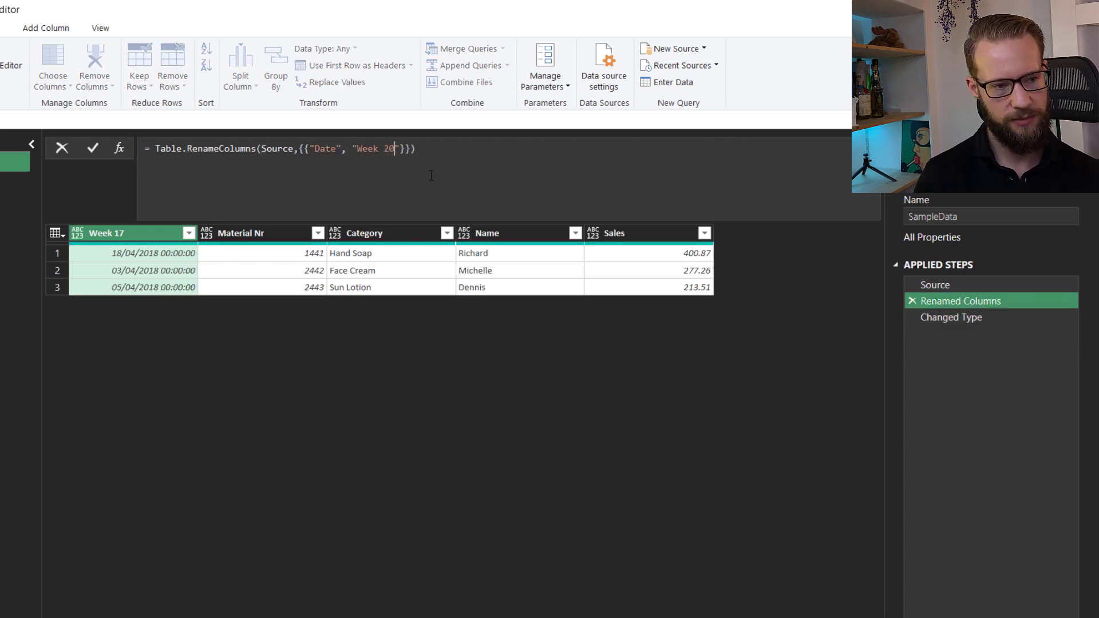
pyautogui.click(94, 151)
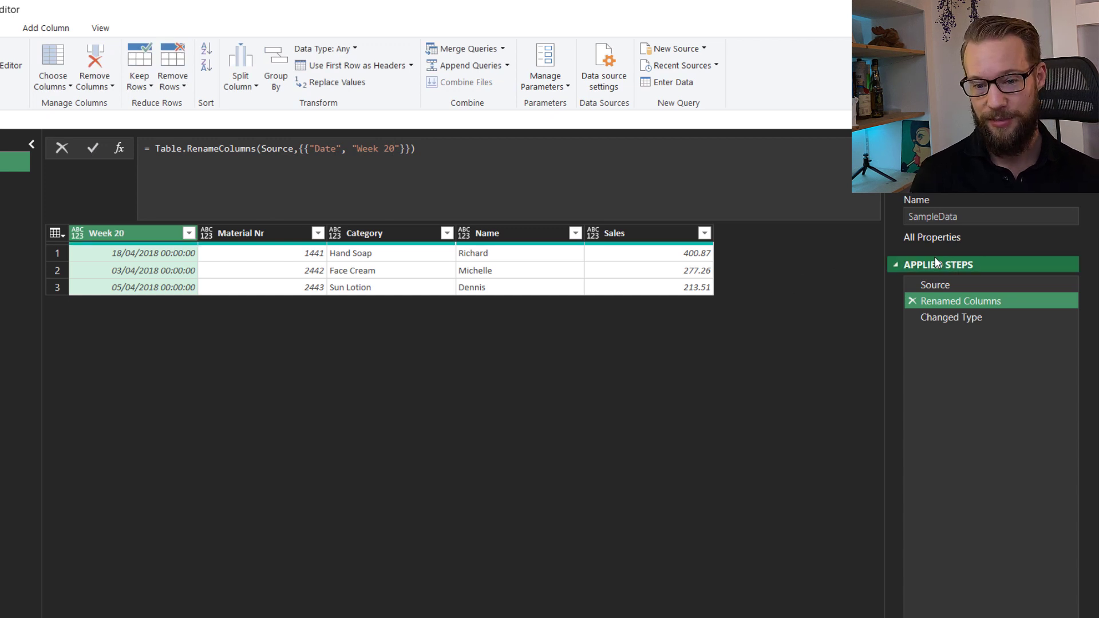
pyautogui.click(980, 317)
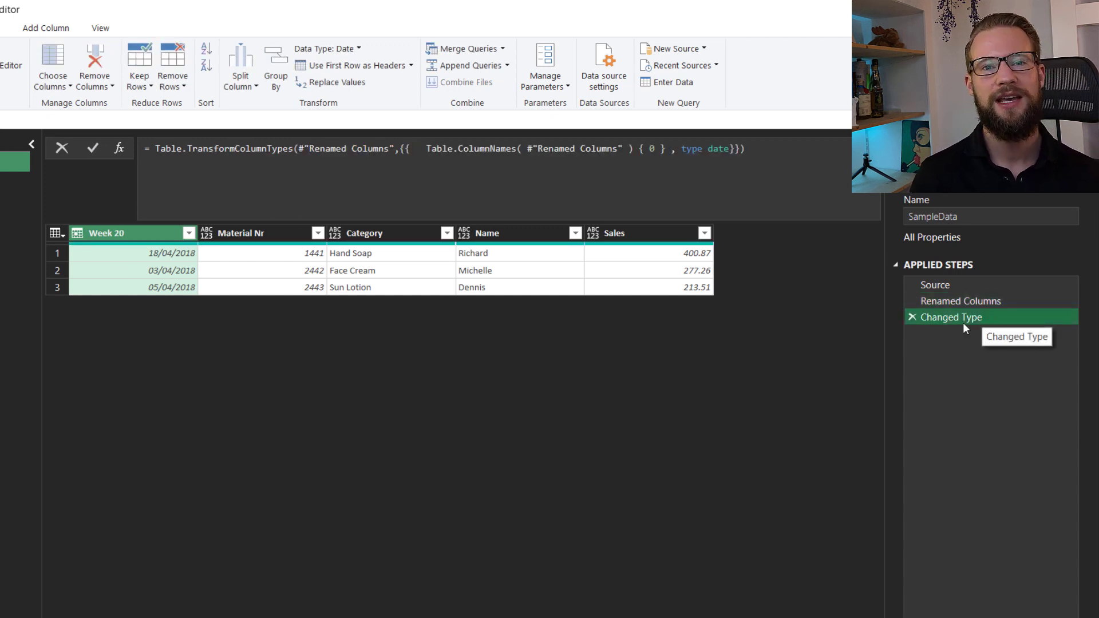